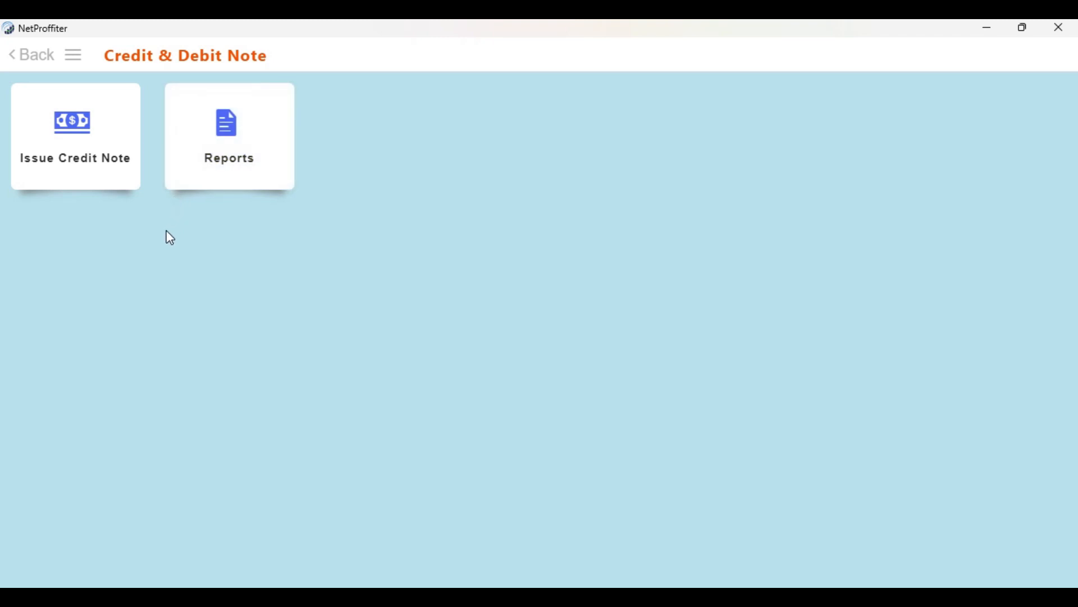
Refresh the credit note sales list and start issuing a note for sale STC799
{"action": "left_click", "coordinate": [74, 134]}
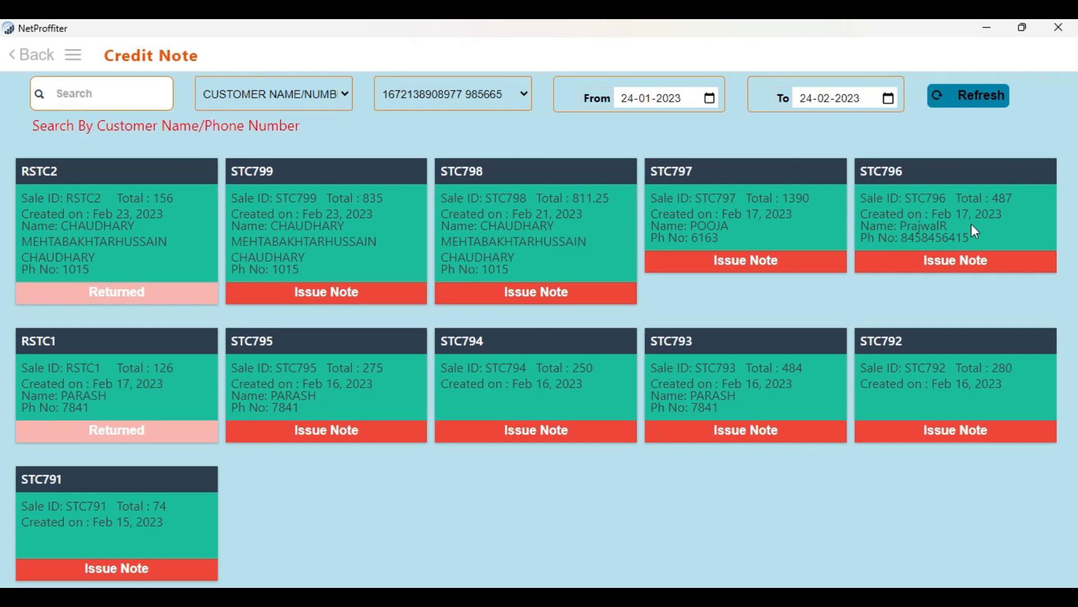
{"action": "left_click", "coordinate": [108, 93]}
{"action": "left_click", "coordinate": [271, 95]}
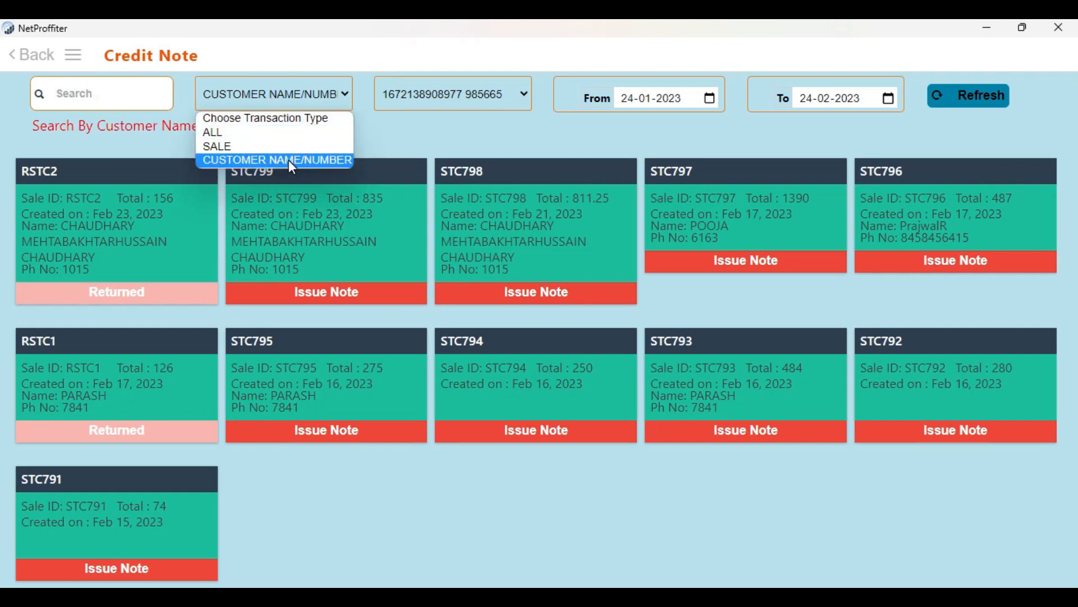
{"action": "left_click", "coordinate": [376, 135]}
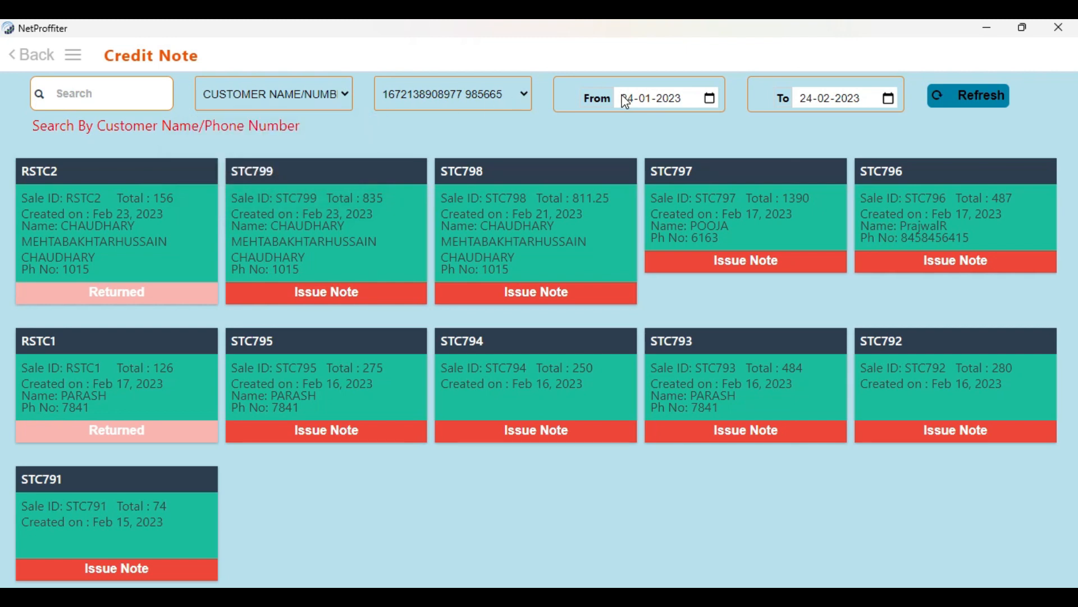
{"action": "left_click", "coordinate": [957, 101]}
{"action": "left_click", "coordinate": [335, 297]}
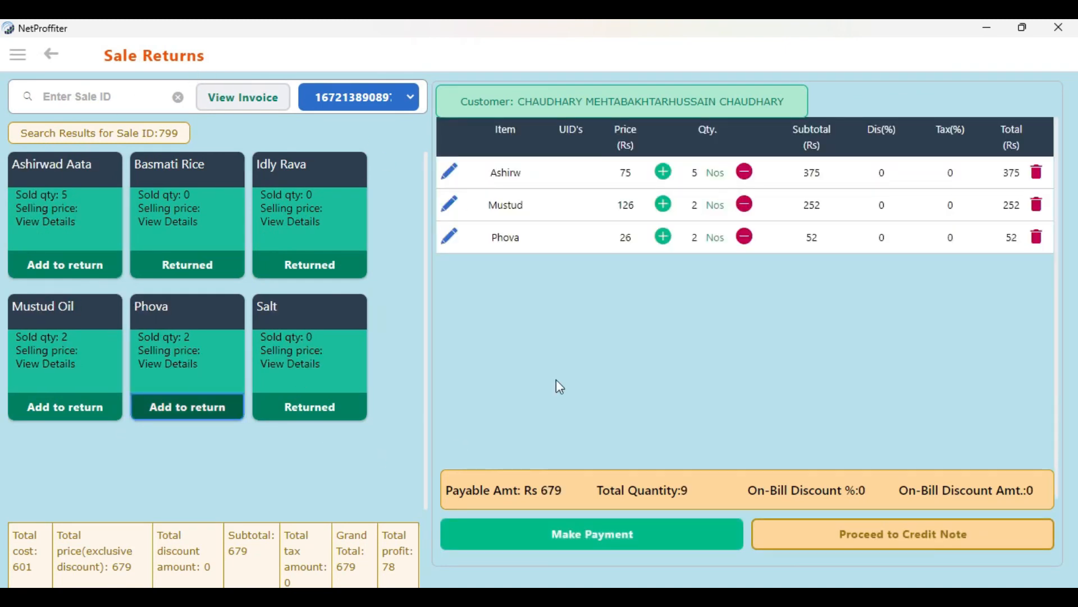
Set the return quantity of Ashirwad Aata to 2 in the sale return list
{"action": "left_click", "coordinate": [453, 175]}
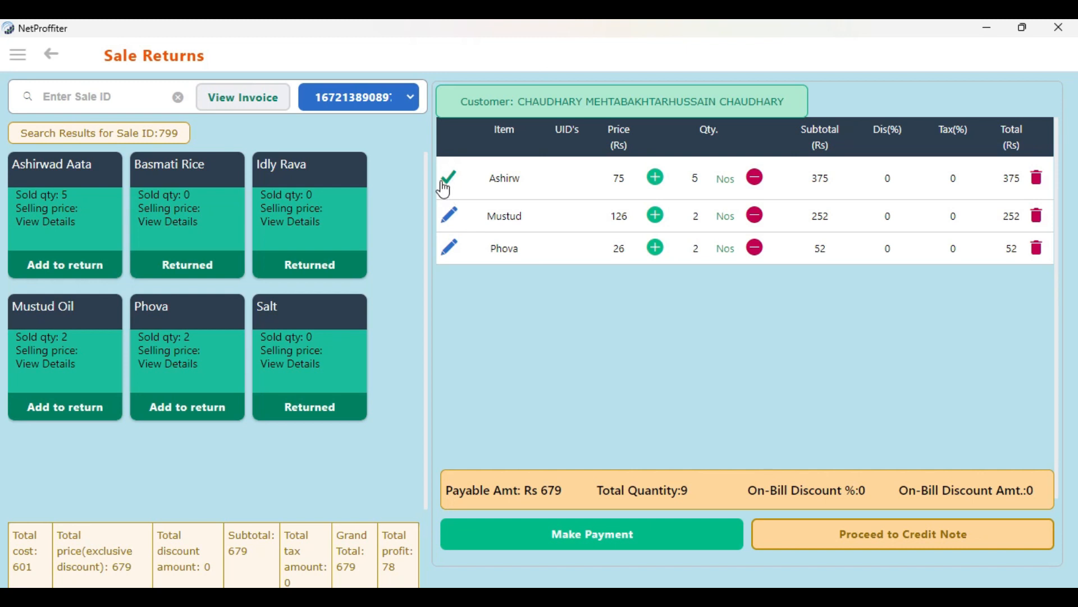
{"action": "left_click", "coordinate": [449, 177]}
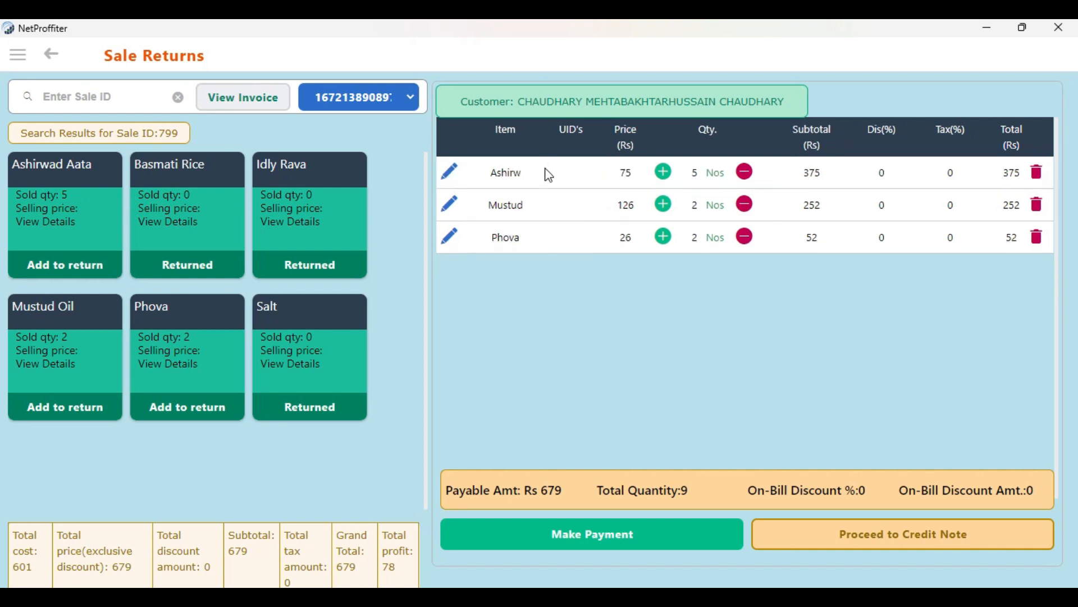
{"action": "left_click", "coordinate": [451, 179]}
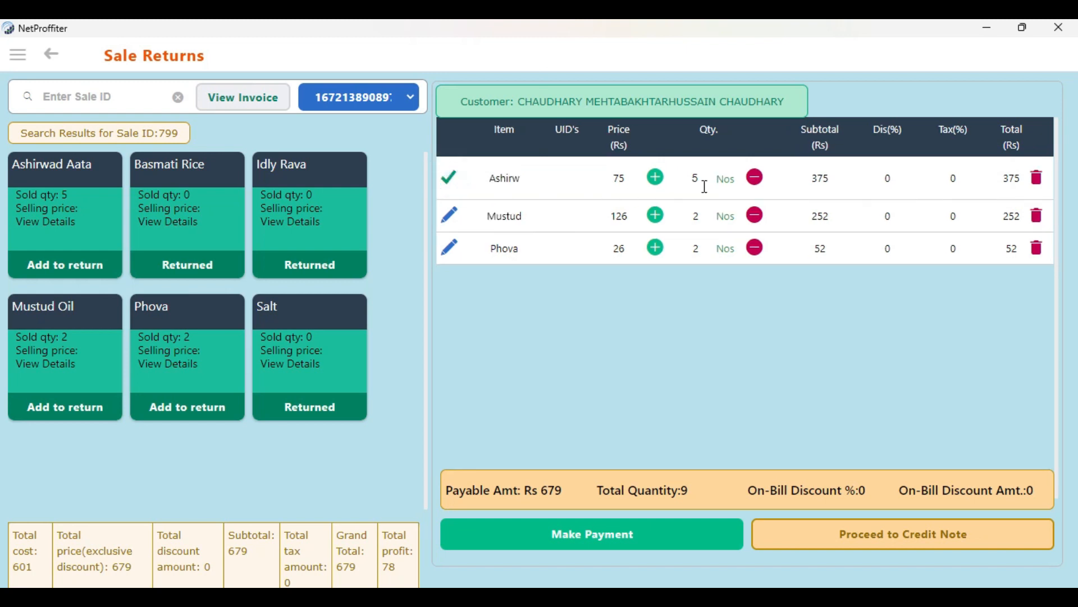
{"action": "left_click", "coordinate": [694, 181]}
{"action": "type", "text": "2"}
{"action": "left_click", "coordinate": [449, 181]}
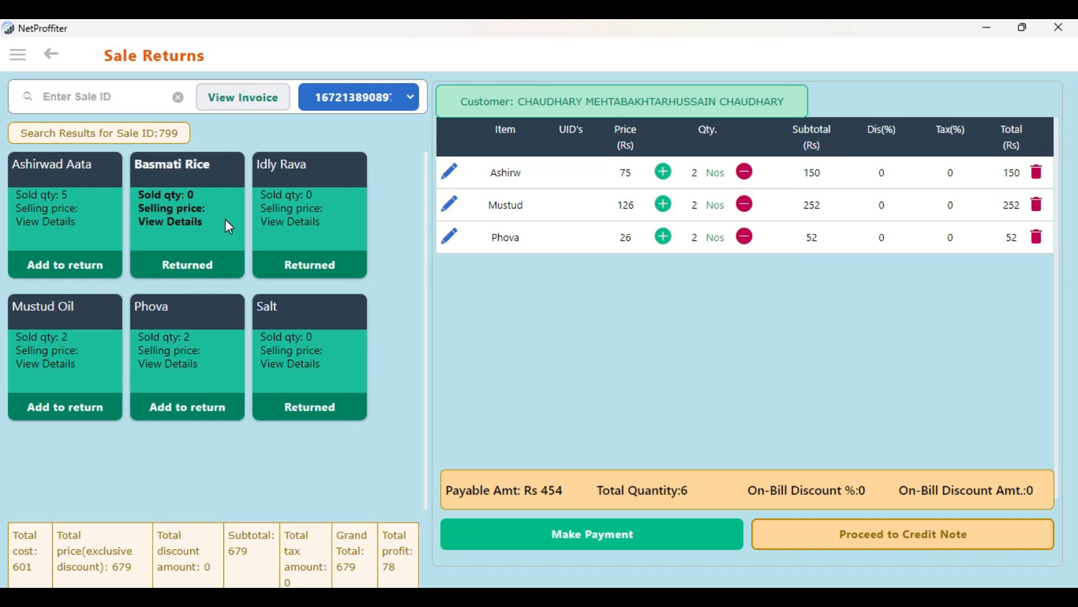
Review the original invoice of sale 799, including its items and payment details, and close it
{"action": "left_click", "coordinate": [248, 100]}
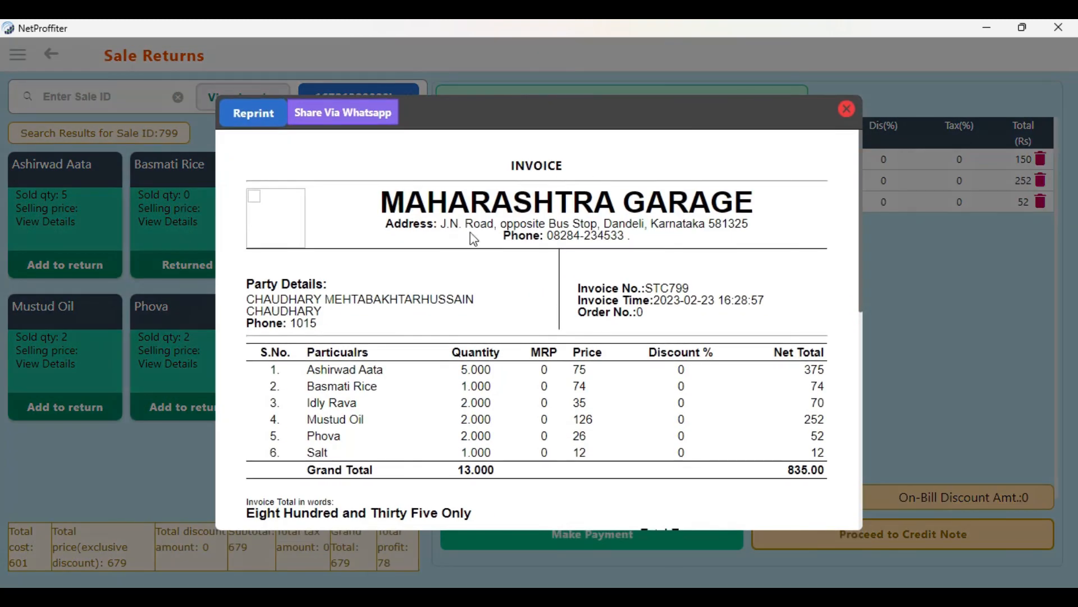
{"action": "scroll", "coordinate": [496, 407], "scroll_direction": "down", "scroll_amount": 2}
{"action": "scroll", "coordinate": [498, 412], "scroll_direction": "down", "scroll_amount": 1}
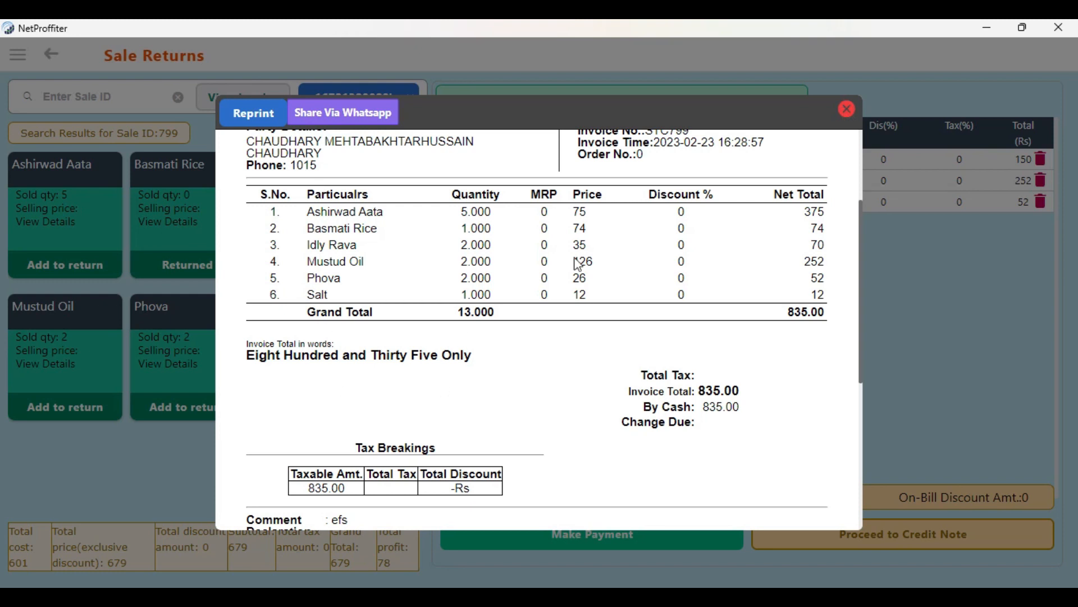
{"action": "left_click", "coordinate": [845, 111]}
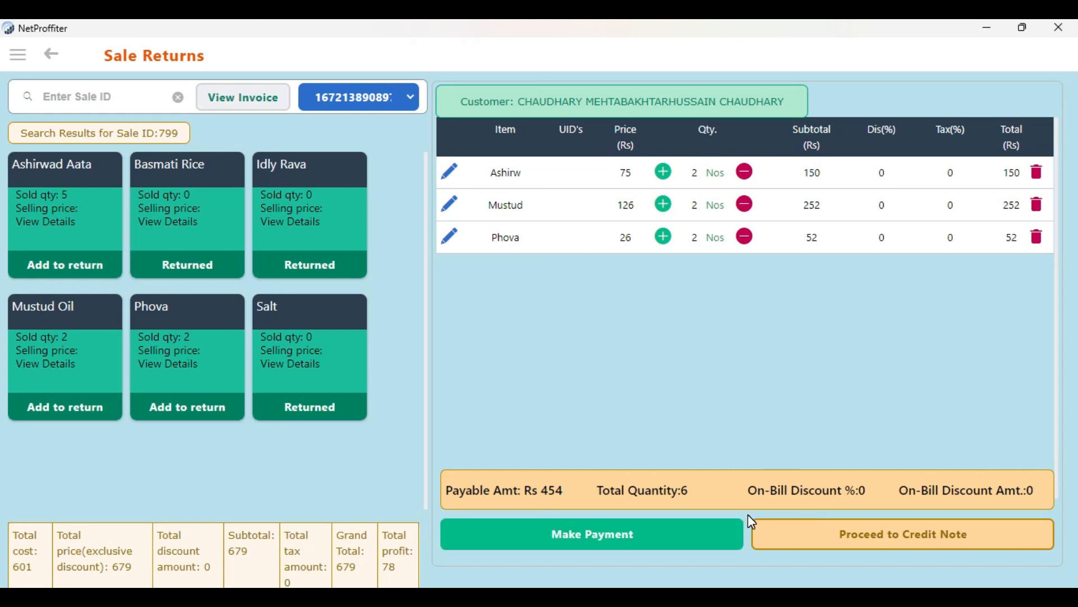
Proceed to the credit note for the returned items and enable Send SMS, keeping Print Receipt enabled
{"action": "left_click", "coordinate": [880, 543]}
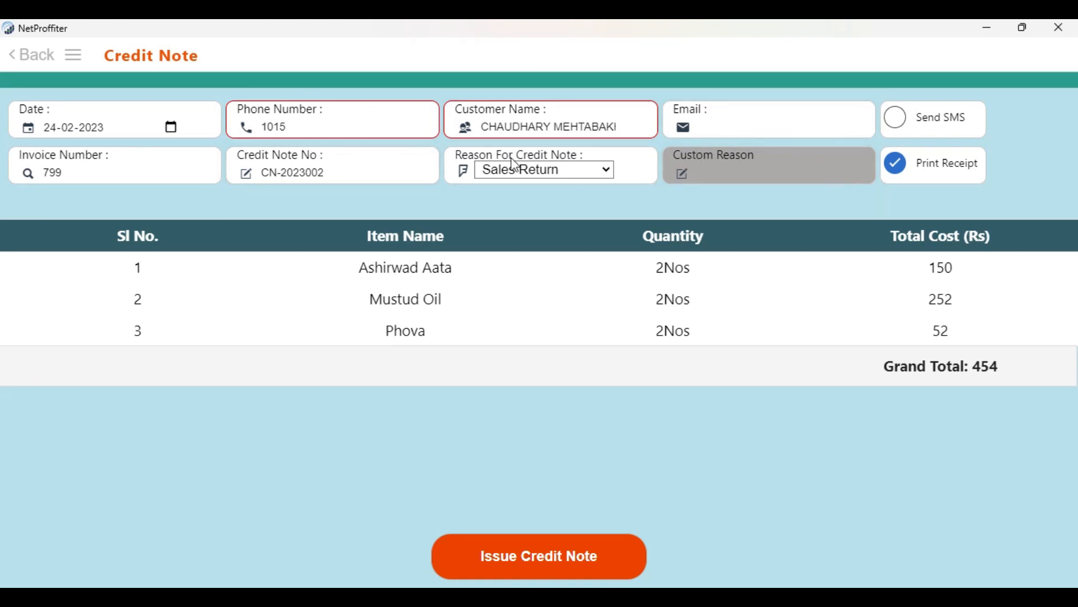
{"action": "left_click", "coordinate": [897, 166]}
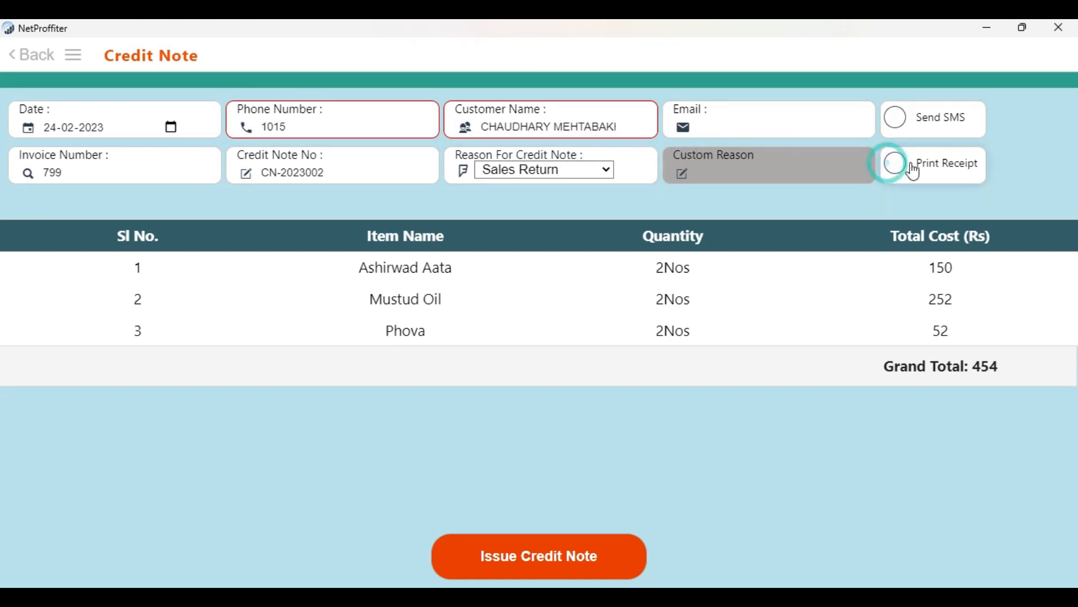
{"action": "left_click", "coordinate": [898, 130]}
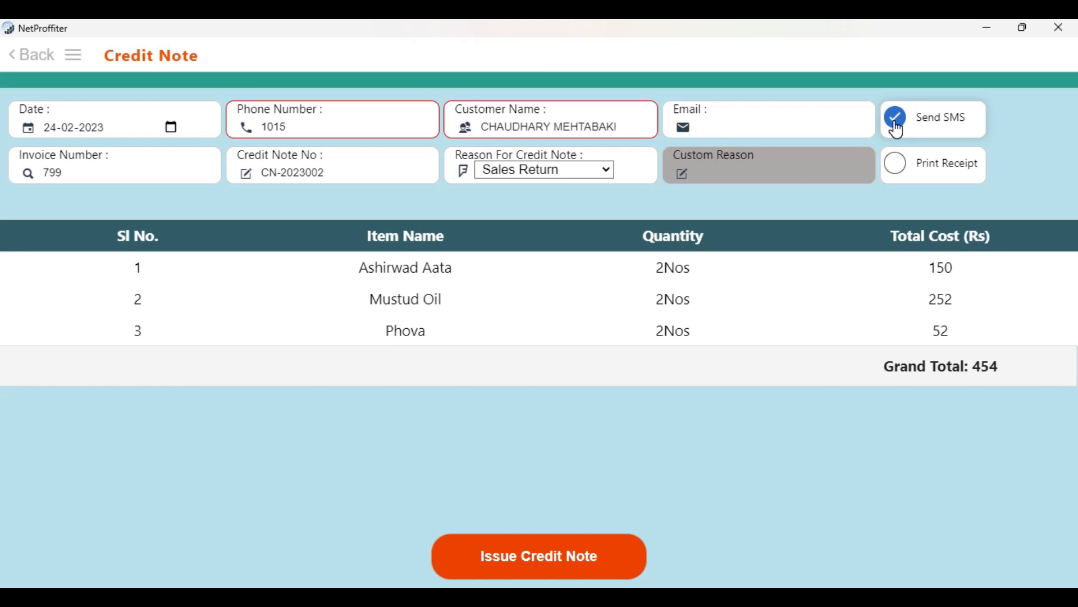
{"action": "left_click", "coordinate": [901, 173]}
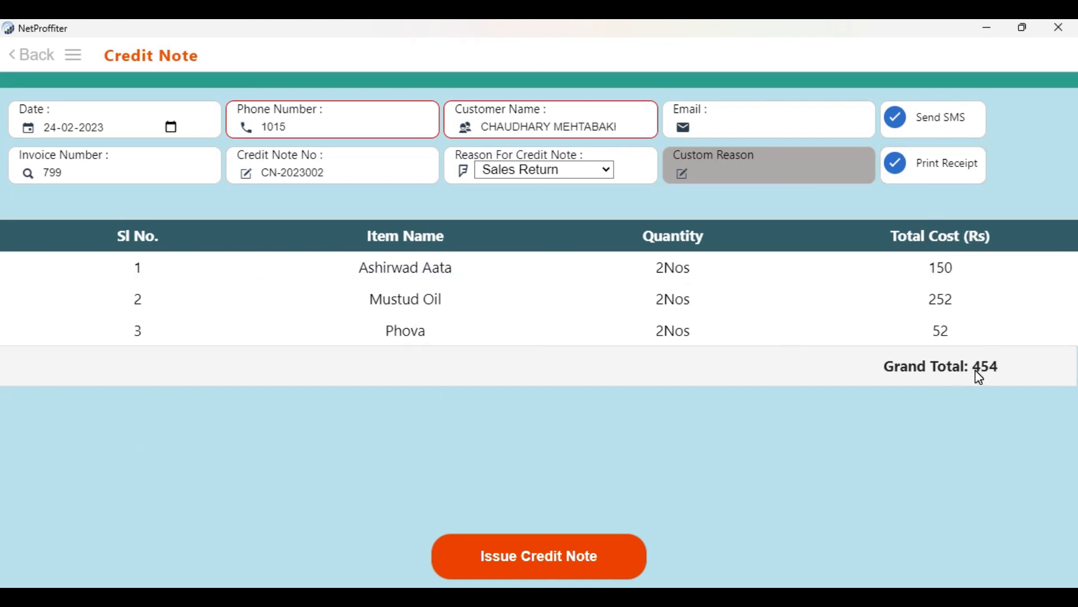
Issue the credit note without saving the print output, look through its preview and return to the credit note menu
{"action": "left_click", "coordinate": [547, 557]}
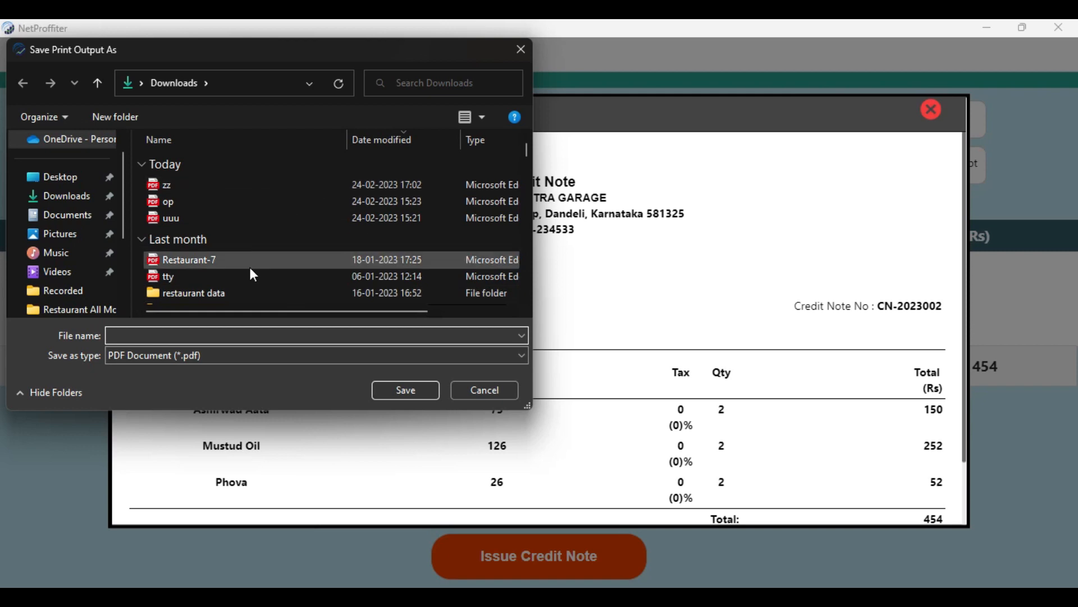
{"action": "left_click", "coordinate": [477, 386]}
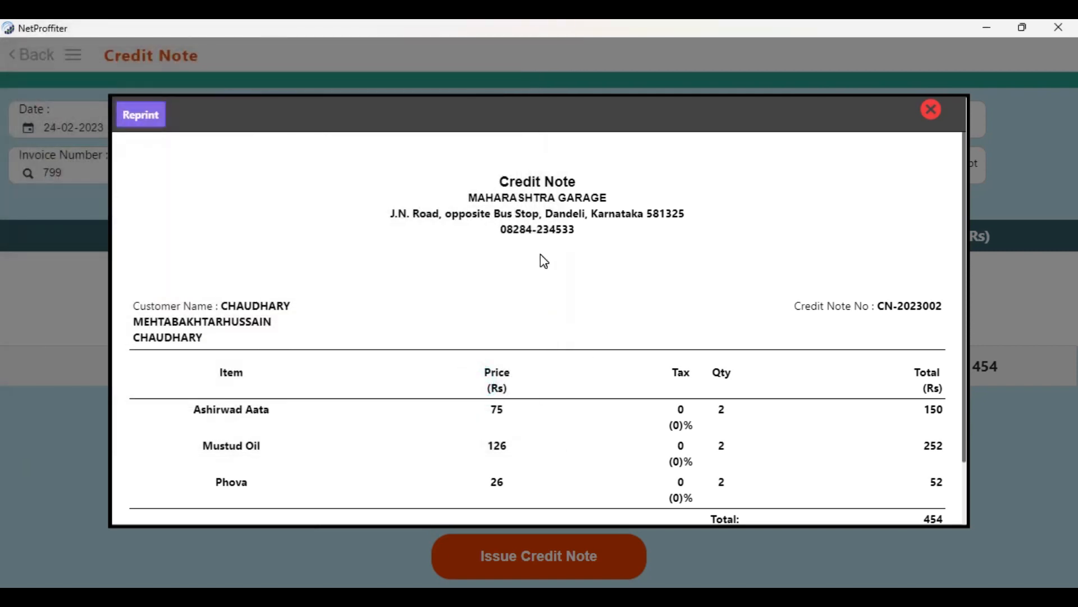
{"action": "scroll", "coordinate": [537, 275], "scroll_direction": "down", "scroll_amount": 2}
{"action": "scroll", "coordinate": [525, 364], "scroll_direction": "up", "scroll_amount": 2}
{"action": "scroll", "coordinate": [525, 366], "scroll_direction": "down", "scroll_amount": 2}
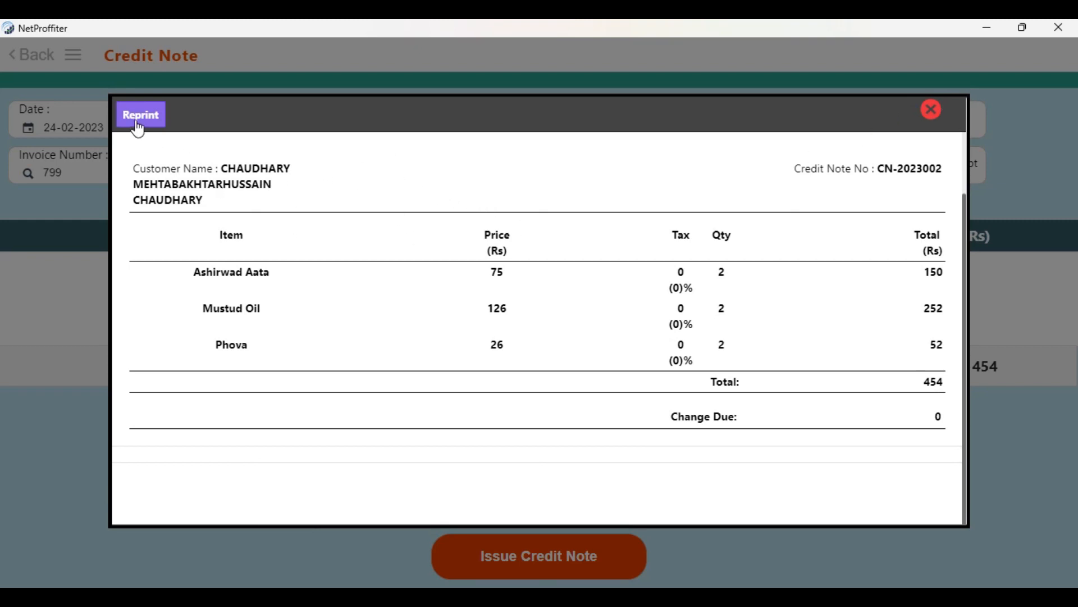
{"action": "left_click", "coordinate": [931, 109]}
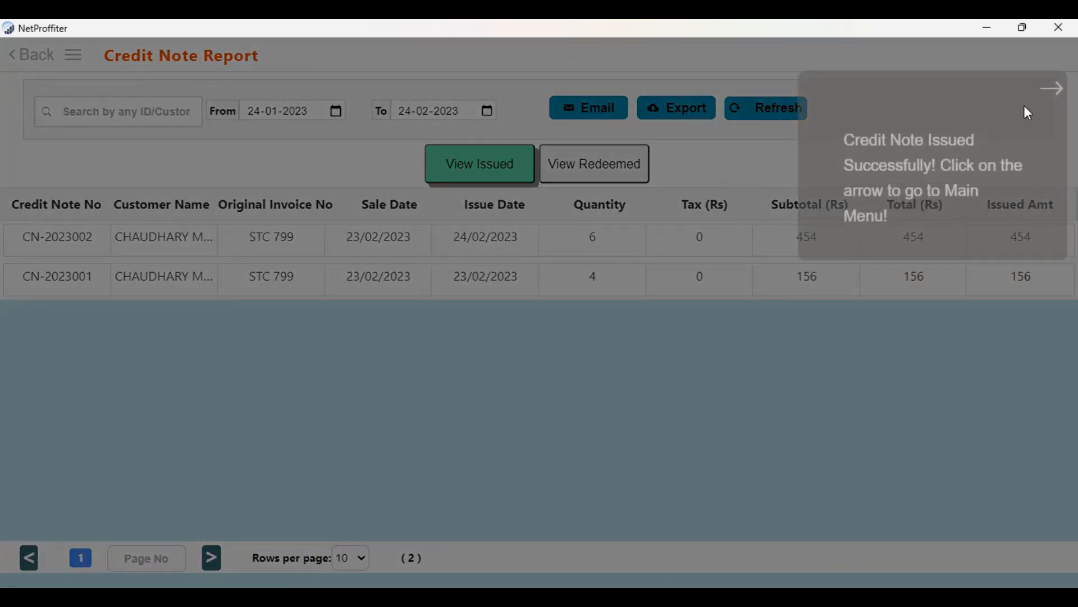
{"action": "left_click", "coordinate": [1042, 91]}
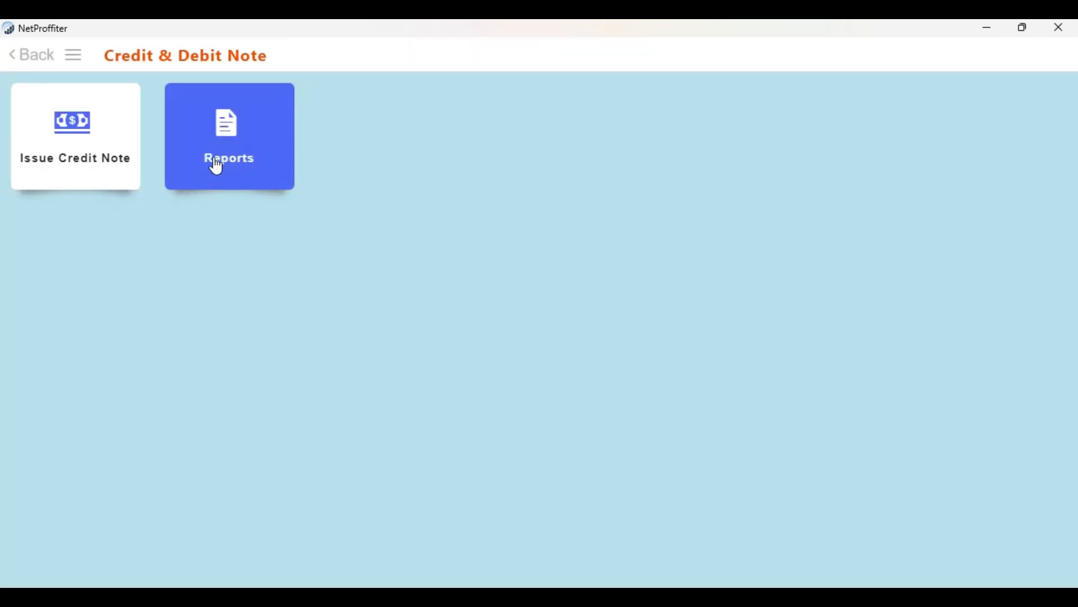
Examine the issued and redeemed credit notes in the Credit Note Report
{"action": "left_click", "coordinate": [217, 164]}
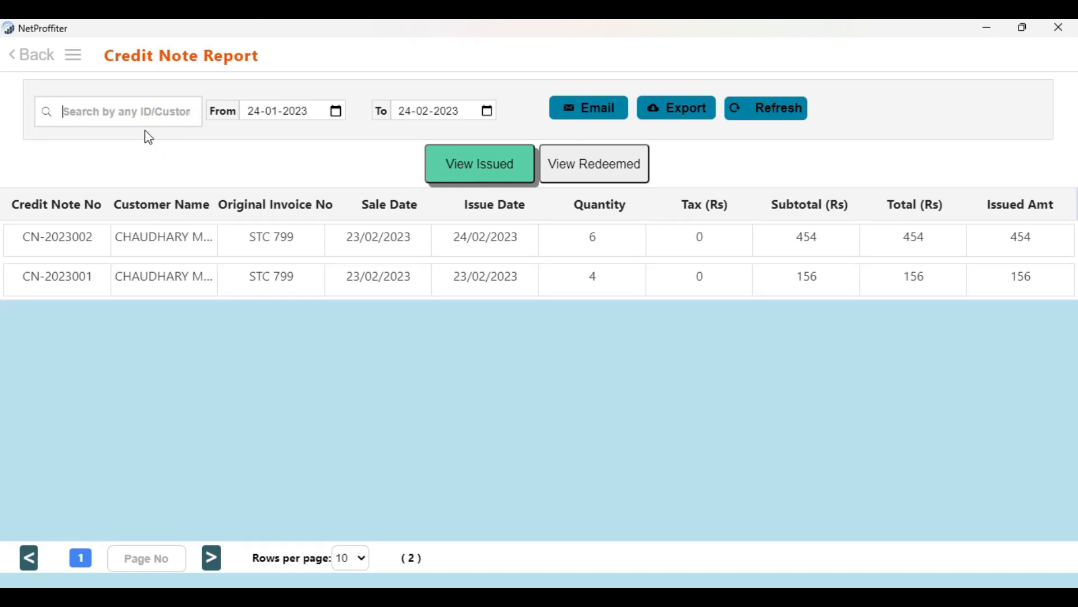
{"action": "left_click", "coordinate": [118, 121]}
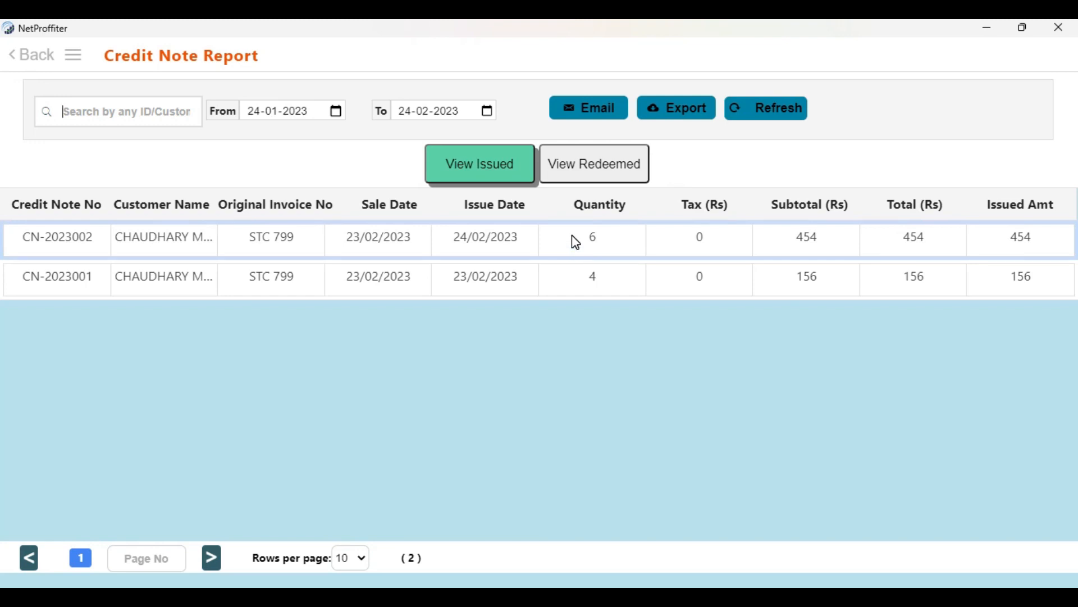
{"action": "left_click", "coordinate": [601, 156]}
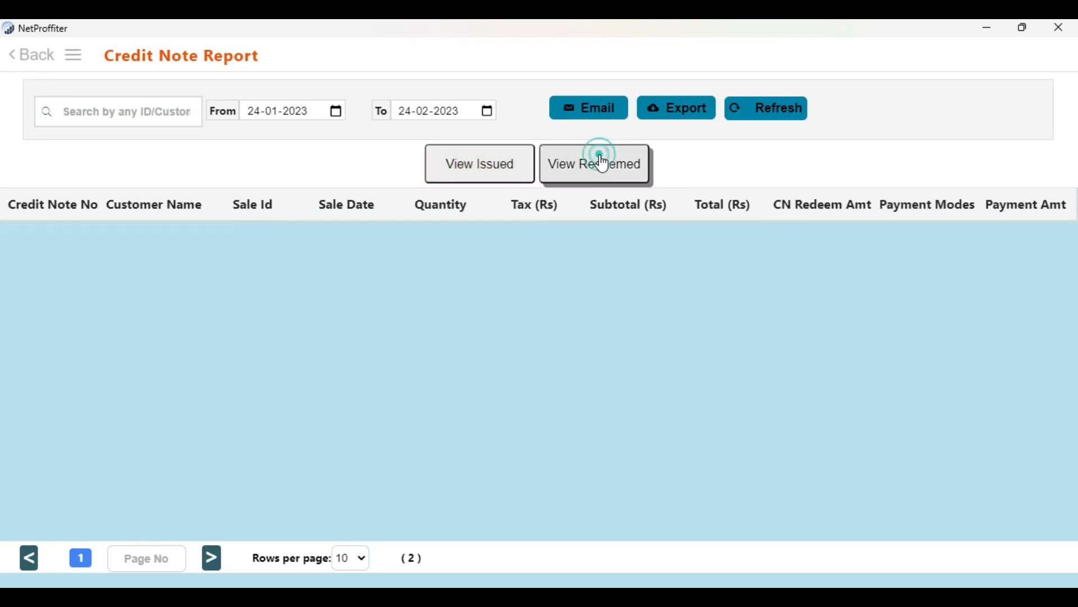
{"action": "left_click", "coordinate": [486, 164]}
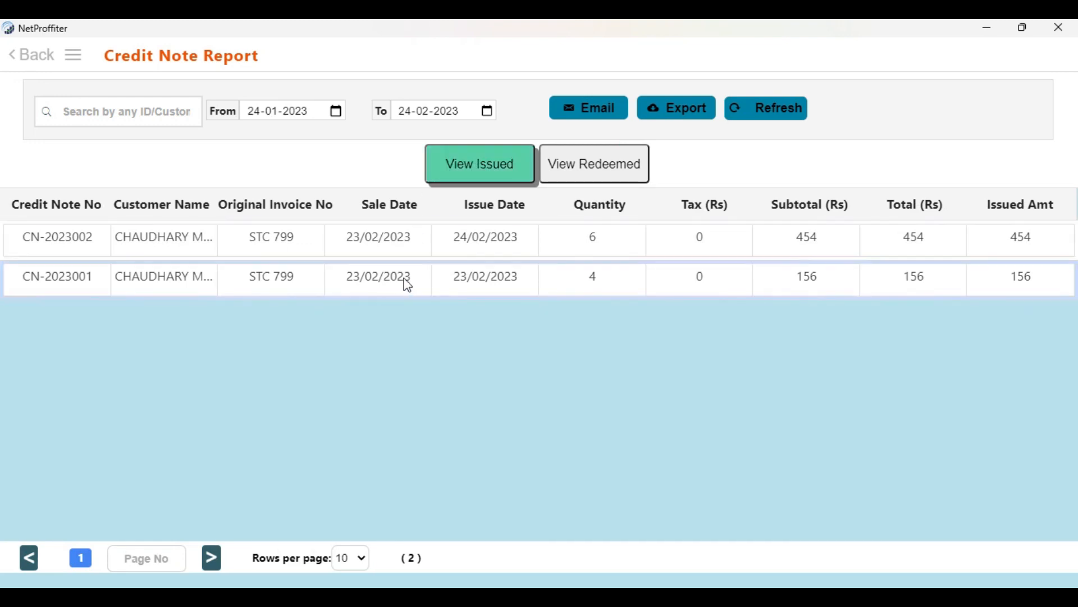
{"action": "left_click", "coordinate": [577, 174]}
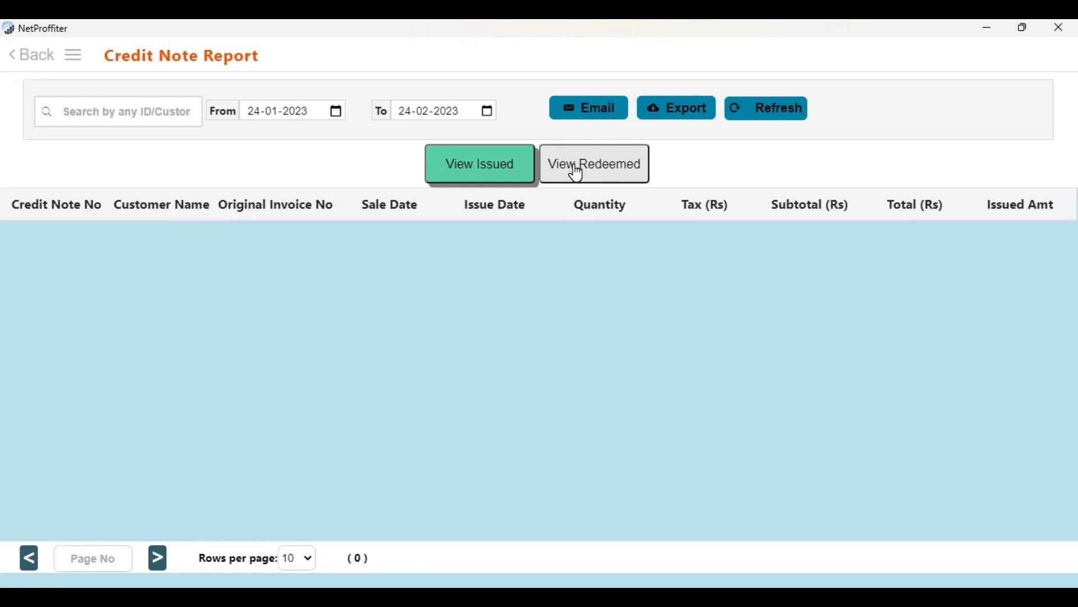
{"action": "left_click", "coordinate": [576, 173]}
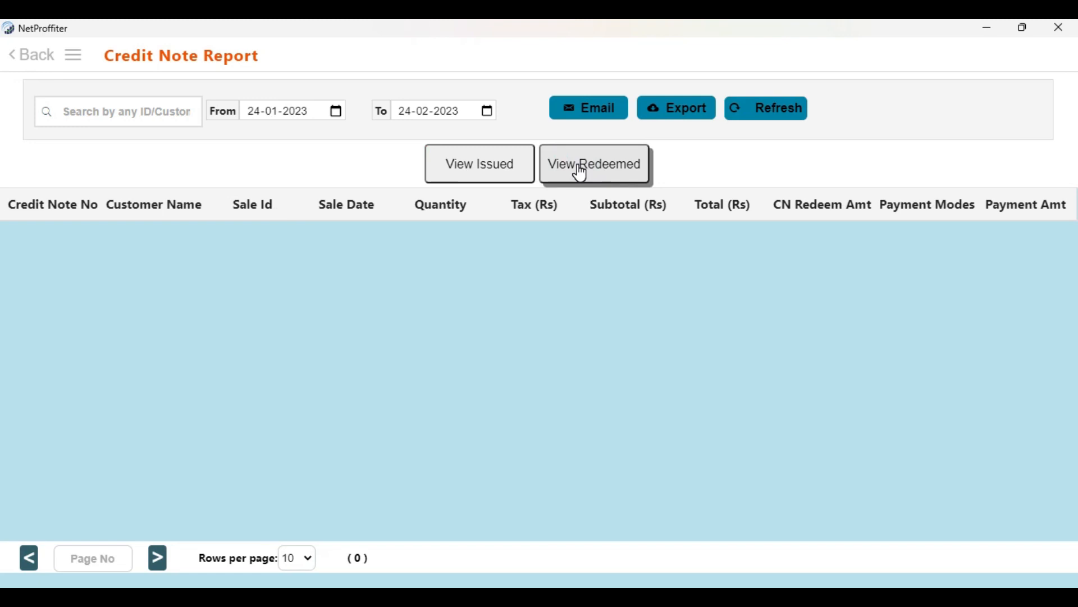
{"action": "left_click", "coordinate": [503, 169]}
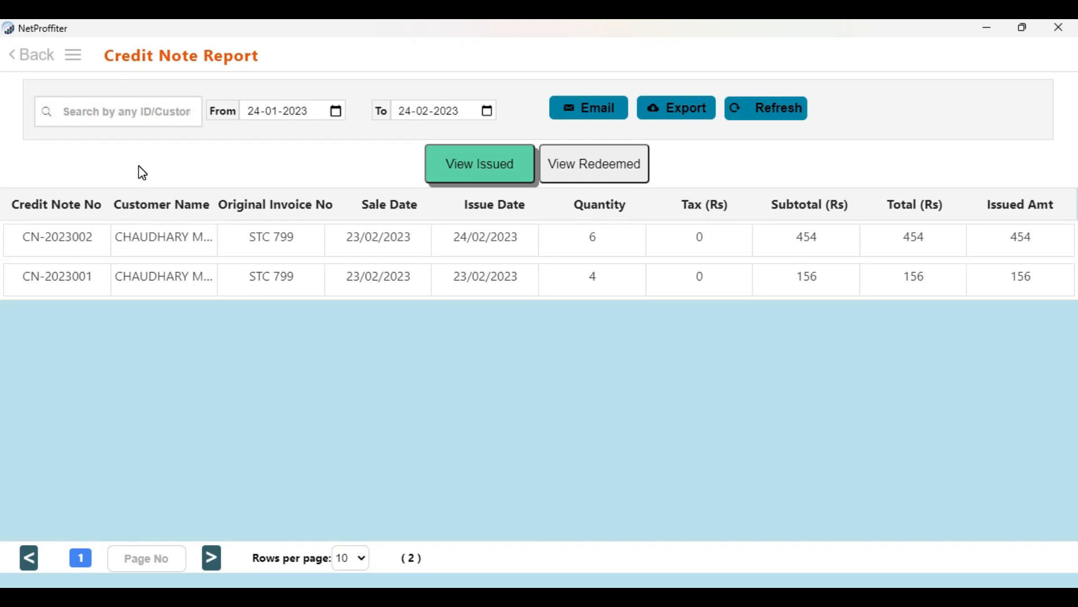
Start a new sale with 3 Ashirwad Aata, 1 Idly Rava, 1 Mustud Oil and 1 Basmati Rice from the Grocery Store category
{"action": "left_click", "coordinate": [32, 65]}
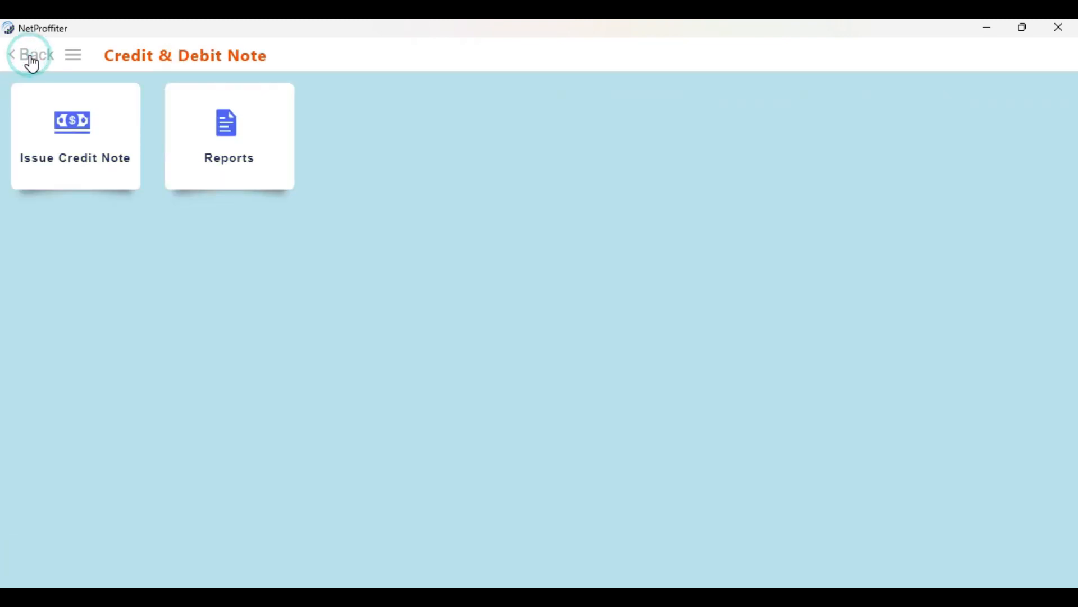
{"action": "left_click", "coordinate": [31, 62]}
{"action": "left_click", "coordinate": [87, 196]}
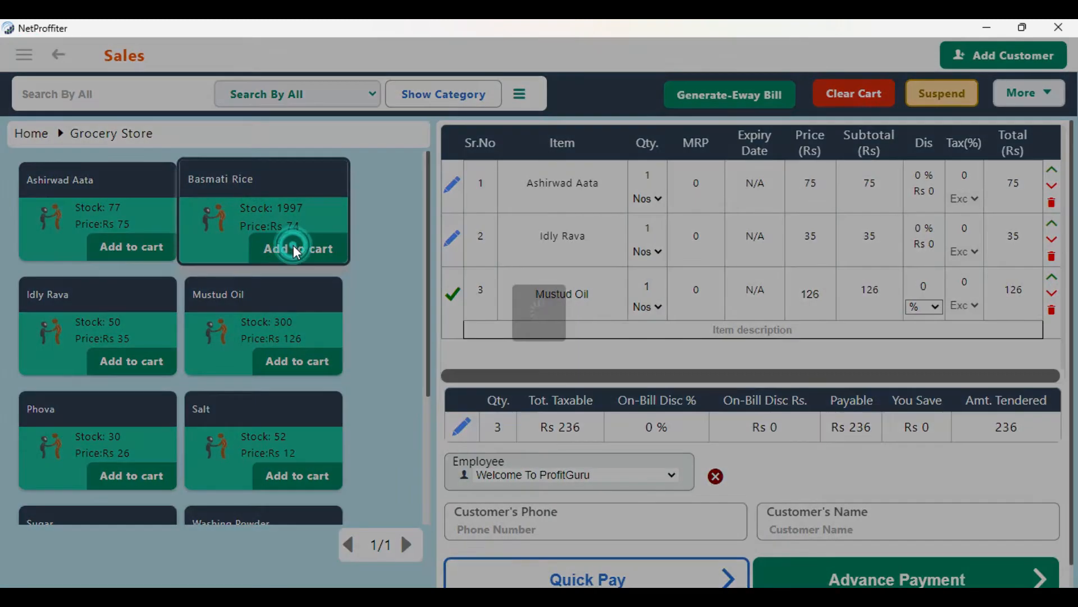
{"action": "left_click", "coordinate": [297, 249]}
{"action": "left_click", "coordinate": [134, 247]}
{"action": "left_click", "coordinate": [136, 247]}
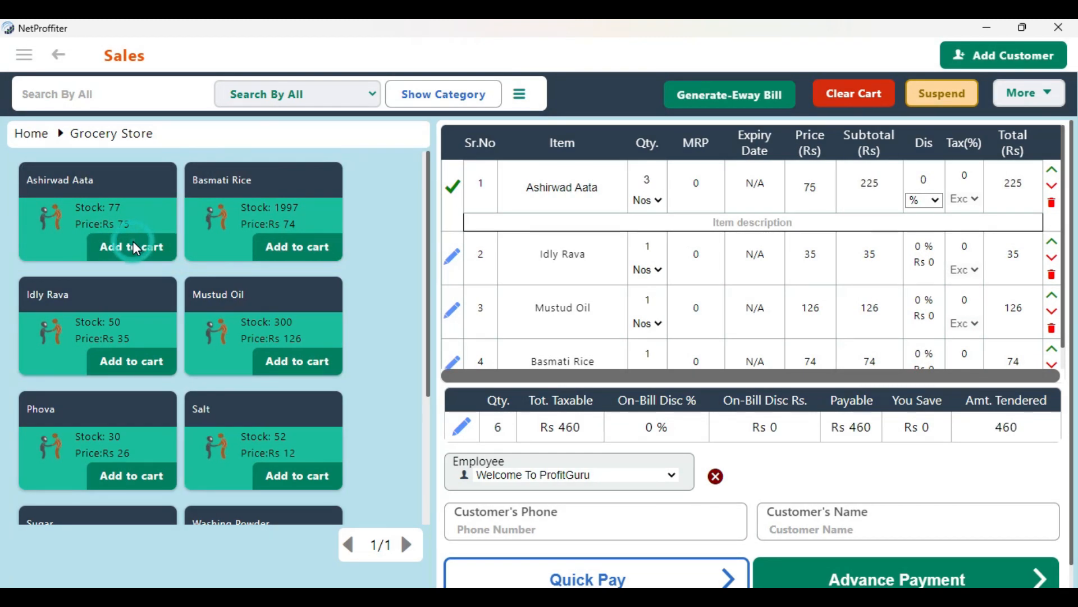
Assign the credit note's customer to the sale and redeem the credit note against the full bill amount through Advance Payment
{"action": "left_click", "coordinate": [1023, 65]}
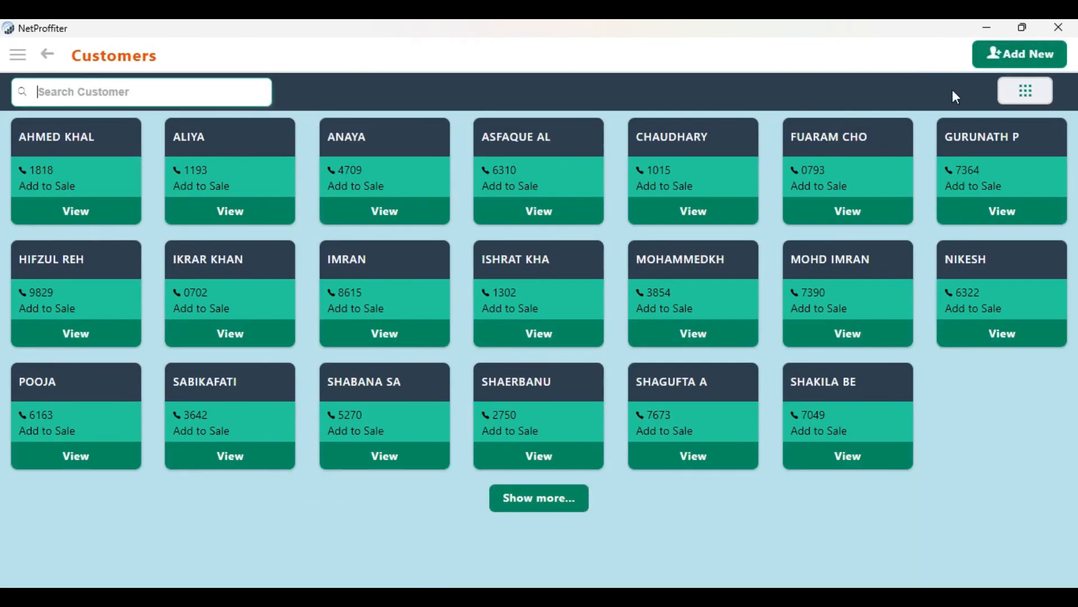
{"action": "left_click", "coordinate": [700, 181]}
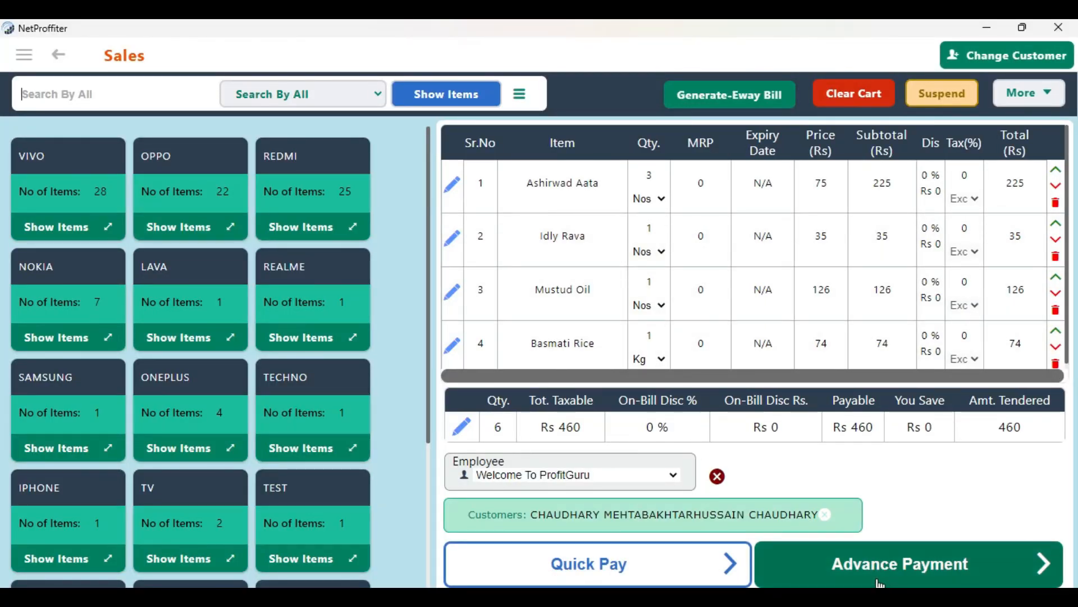
{"action": "left_click", "coordinate": [864, 566]}
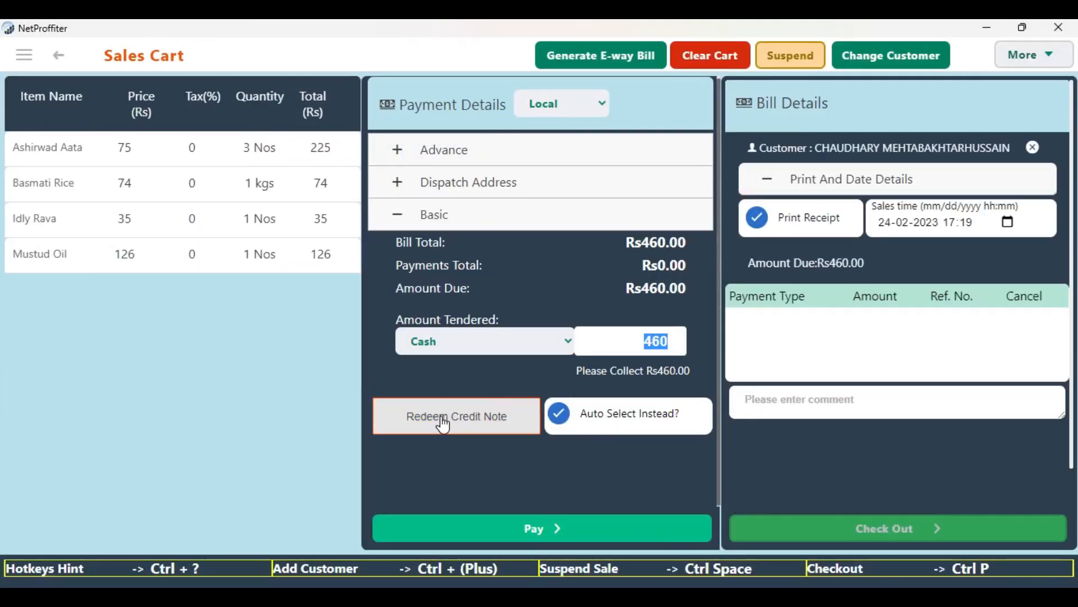
{"action": "left_click", "coordinate": [475, 428]}
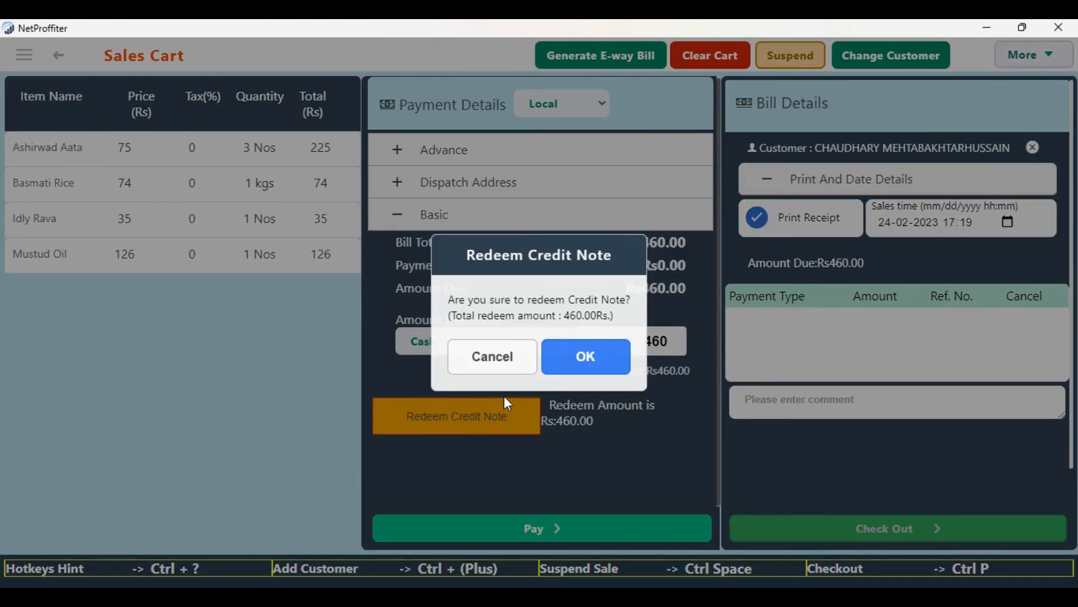
{"action": "key", "text": "Return"}
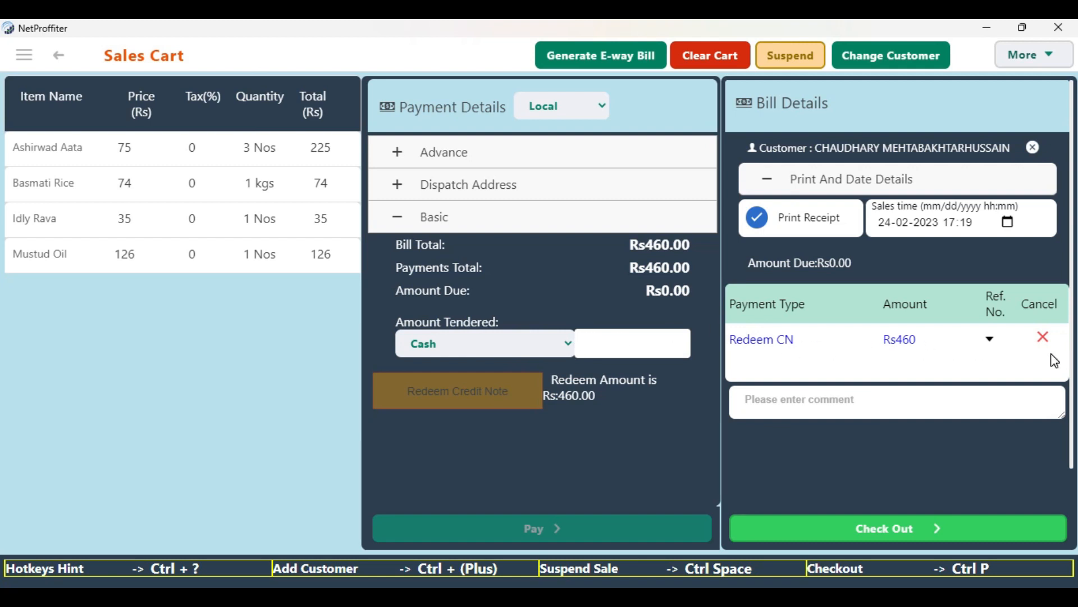
Check out the sale without saving the print output and review the invoice's payment breakdown
{"action": "left_click", "coordinate": [932, 530]}
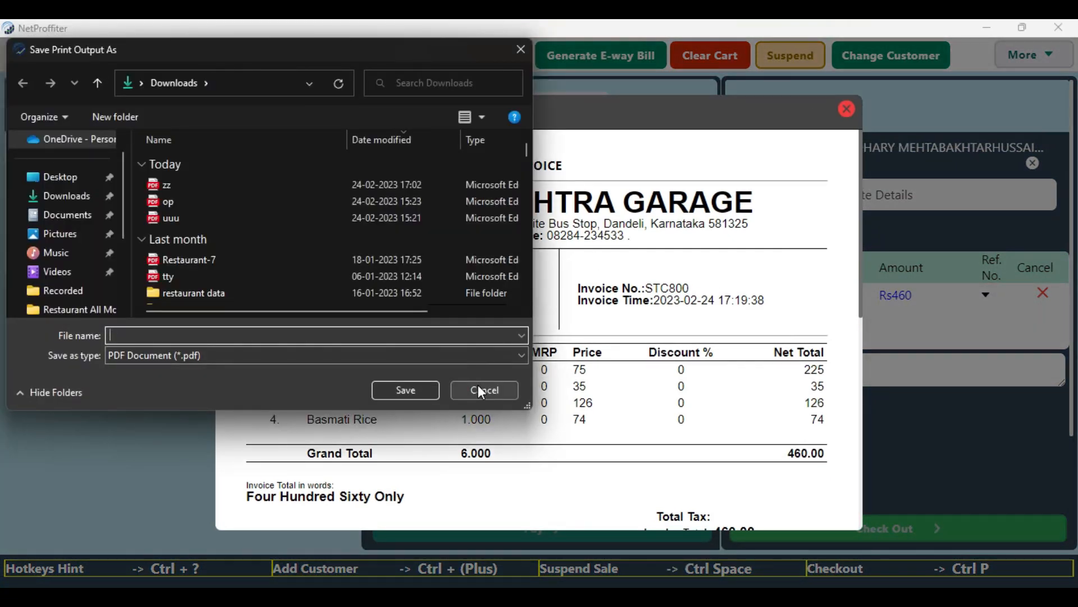
{"action": "left_click", "coordinate": [480, 388]}
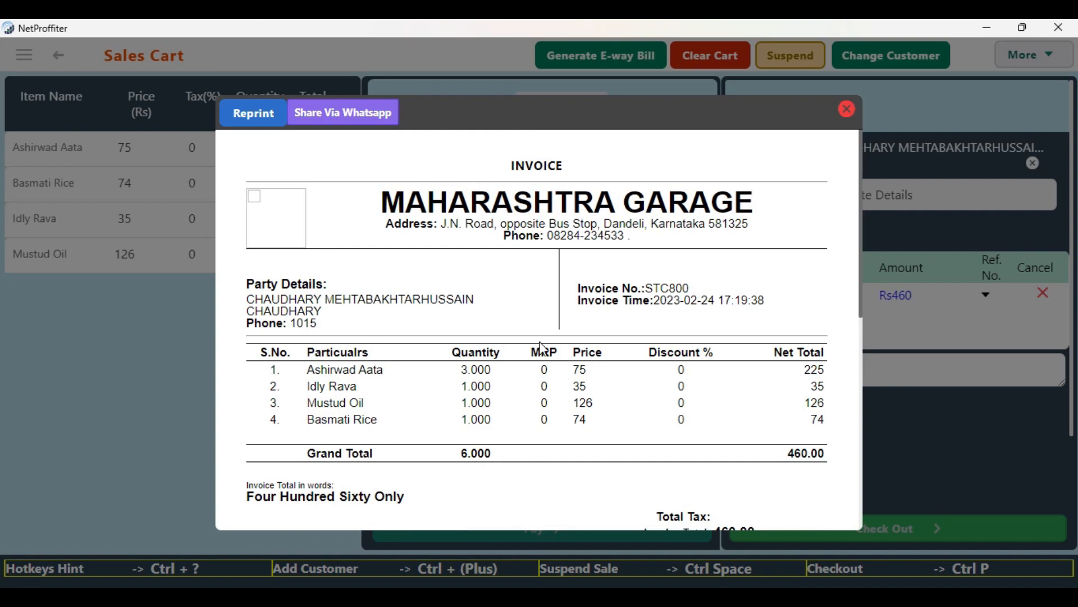
{"action": "scroll", "coordinate": [539, 351], "scroll_direction": "down", "scroll_amount": 5}
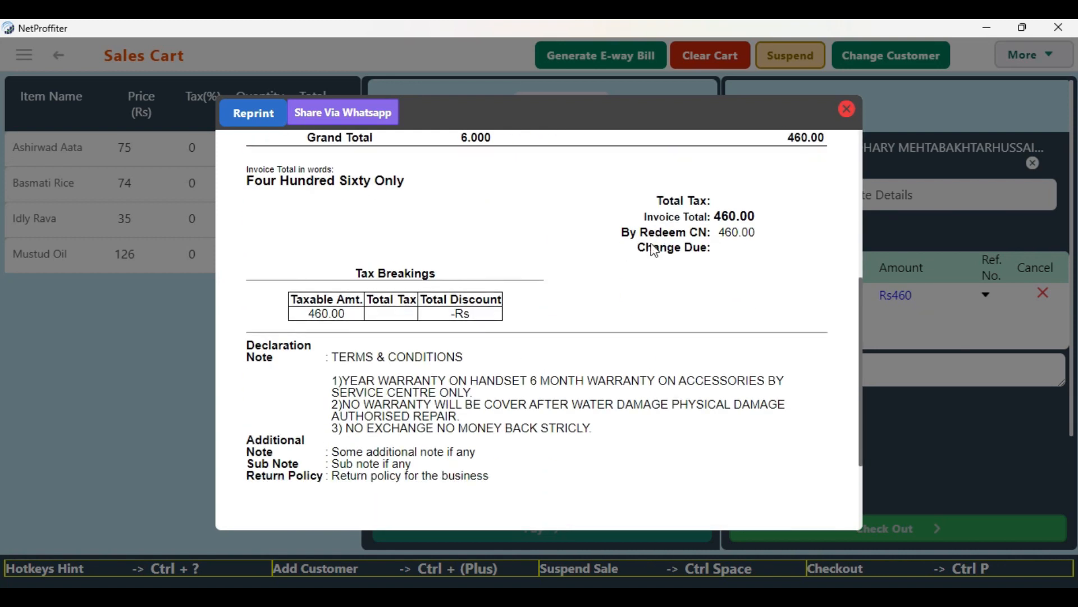